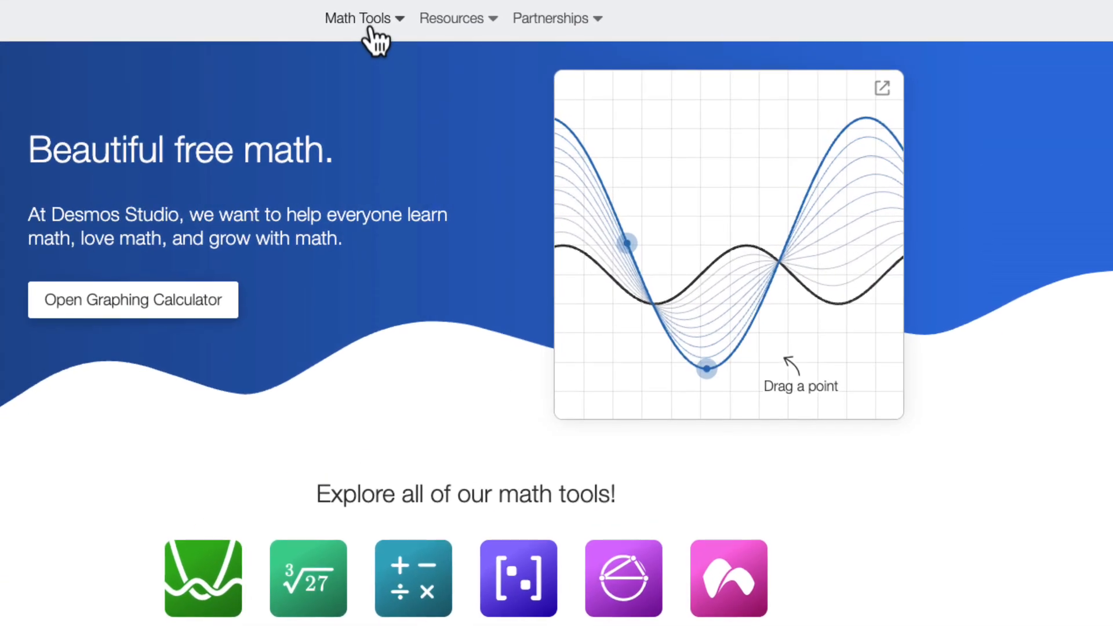
Step: Open the Graphing Calculator from the Desmos math tools
{"action": "left_click", "coordinate": [369, 30]}
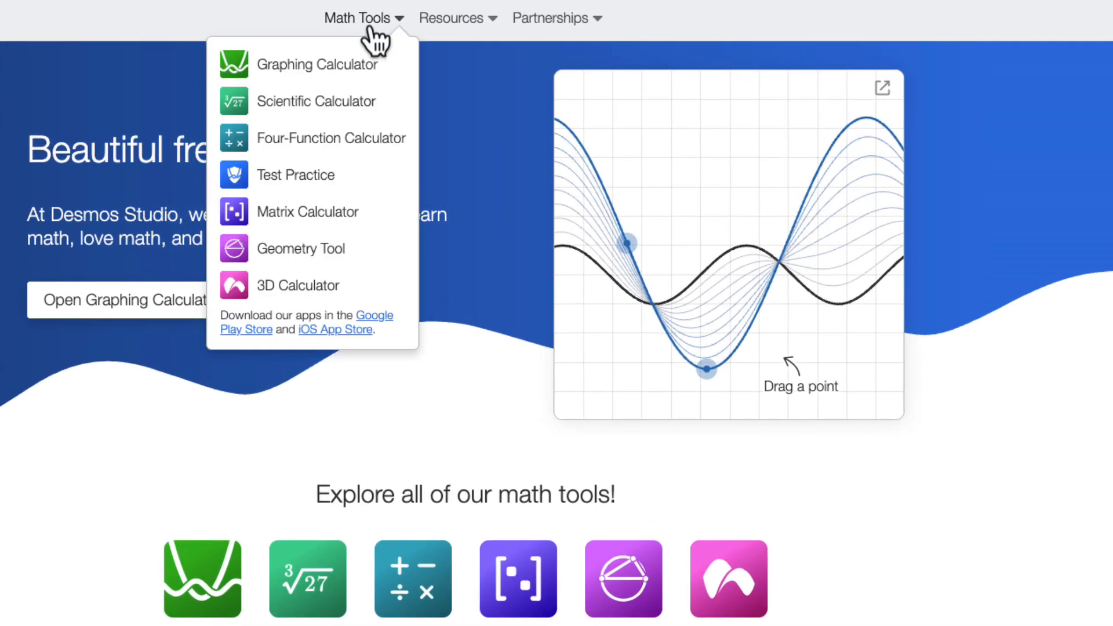
{"action": "left_click", "coordinate": [361, 72]}
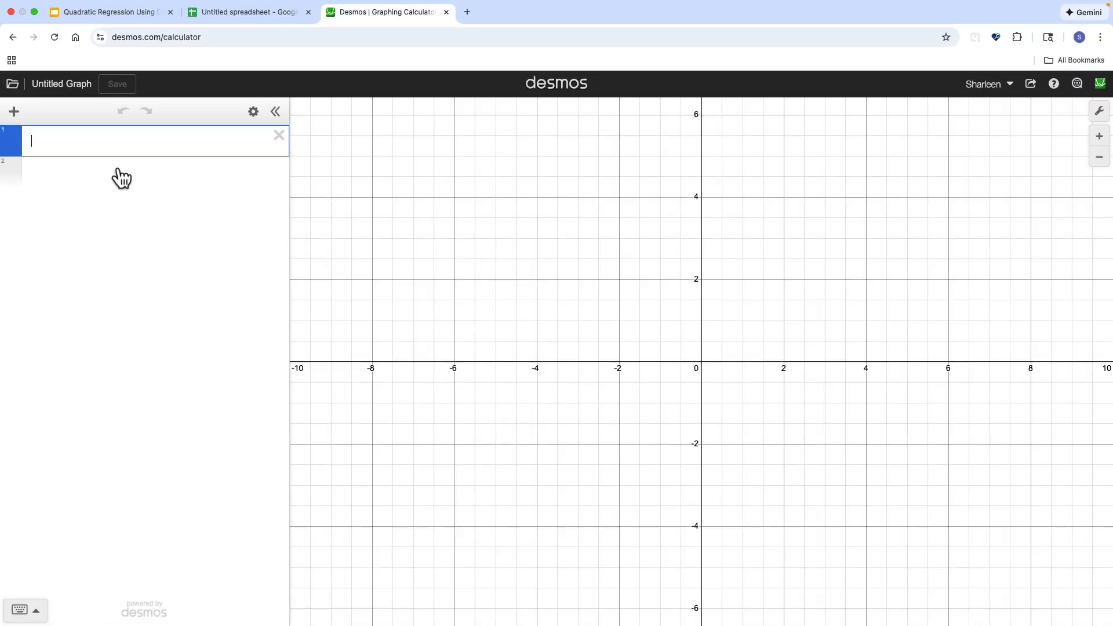
{"action": "left_click", "coordinate": [18, 118]}
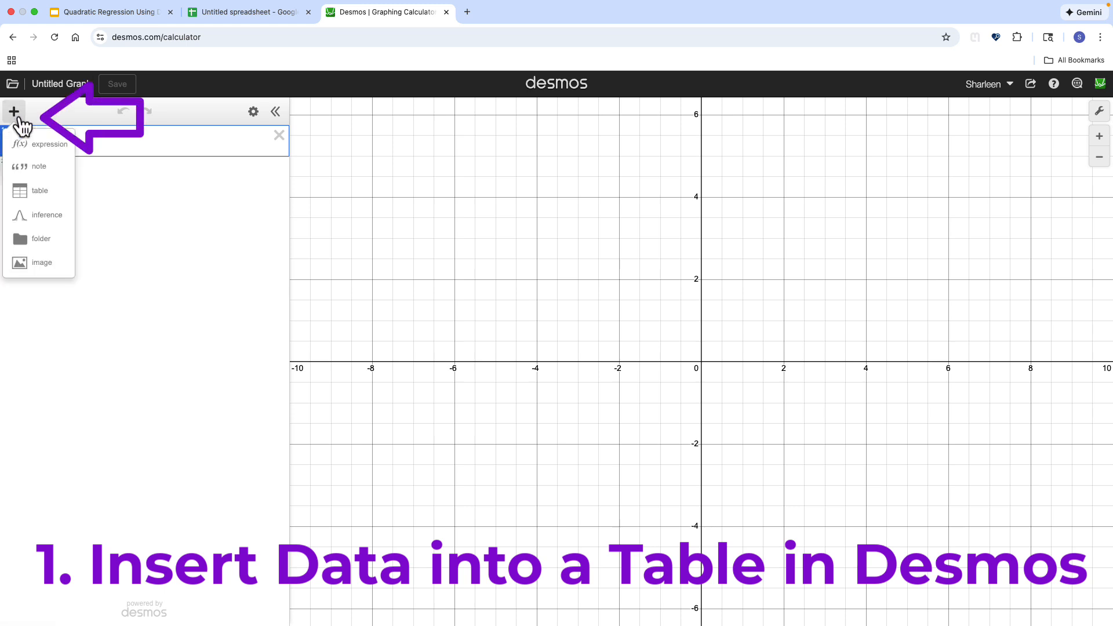
{"action": "left_click", "coordinate": [56, 209]}
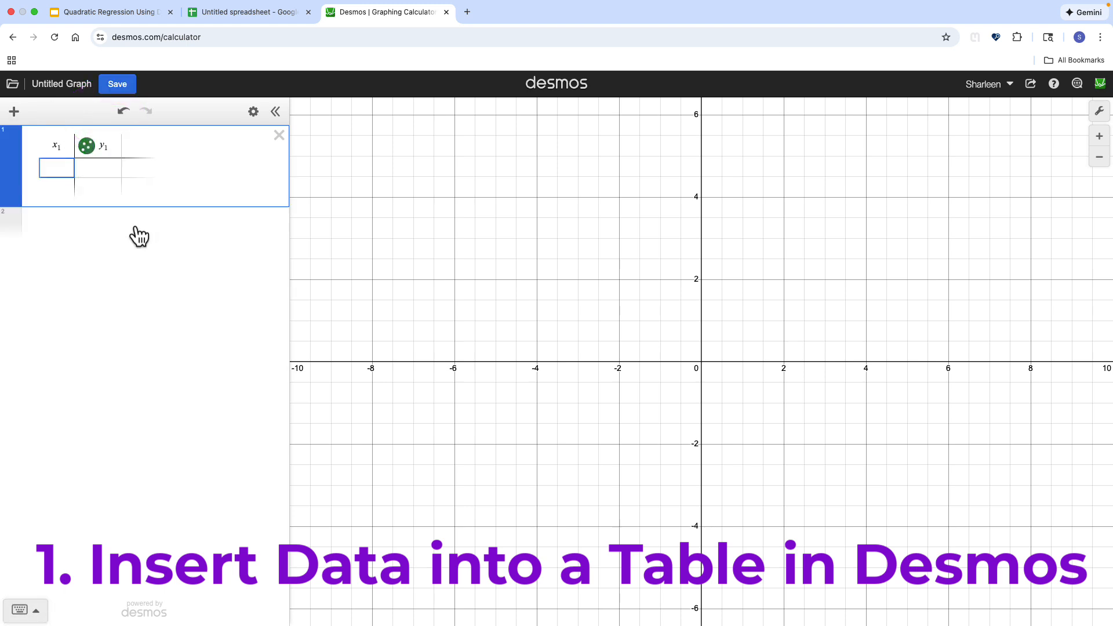
{"action": "key", "text": "BackSpace"}
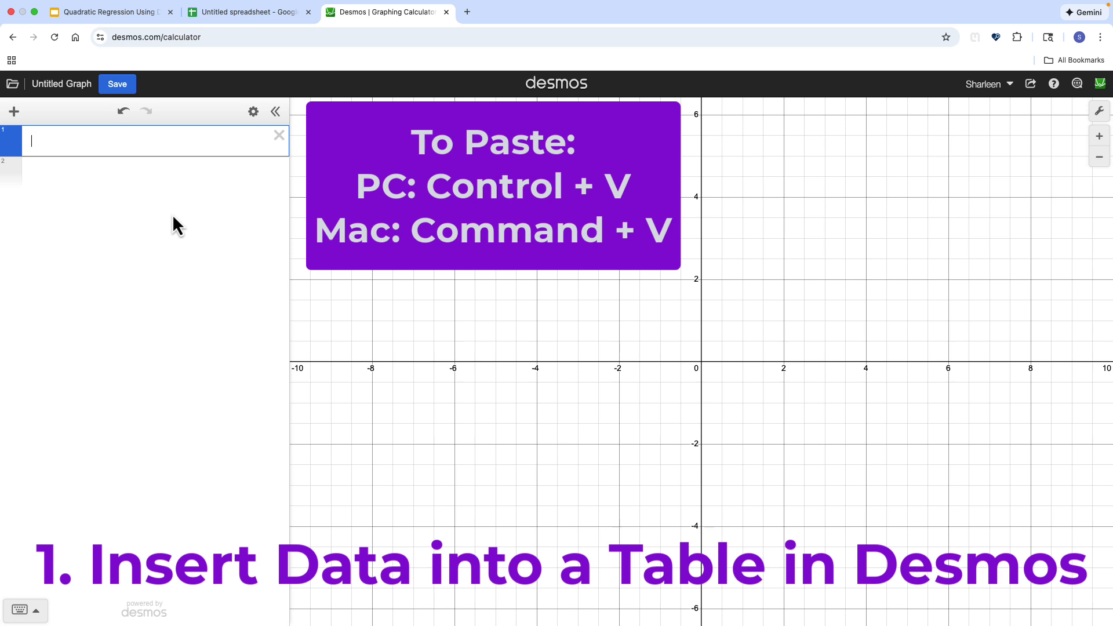
{"action": "key", "text": "super+v"}
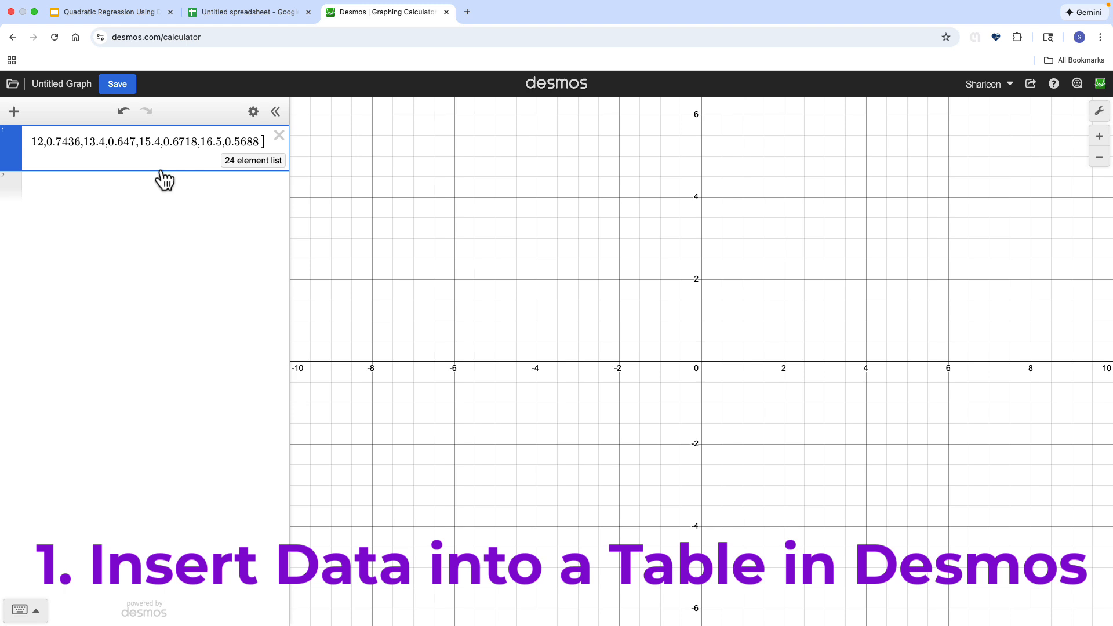
{"action": "left_click", "coordinate": [280, 135]}
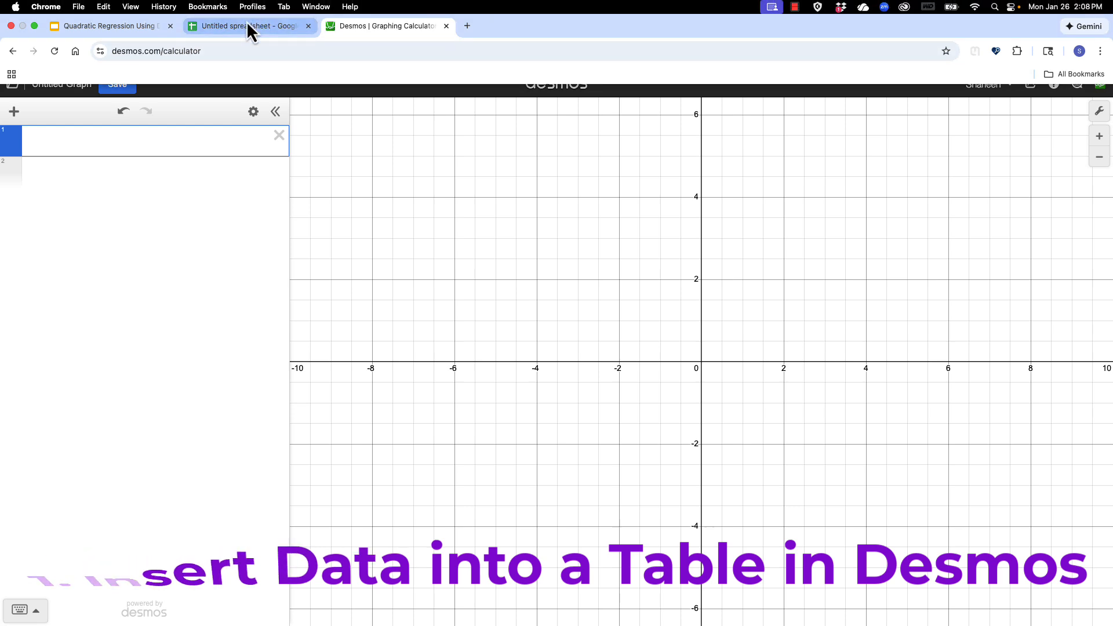
Step: Switch to the blank Google Sheets spreadsheet and paste the 12 rows of two-column data starting at cell A1
{"action": "left_click", "coordinate": [245, 28]}
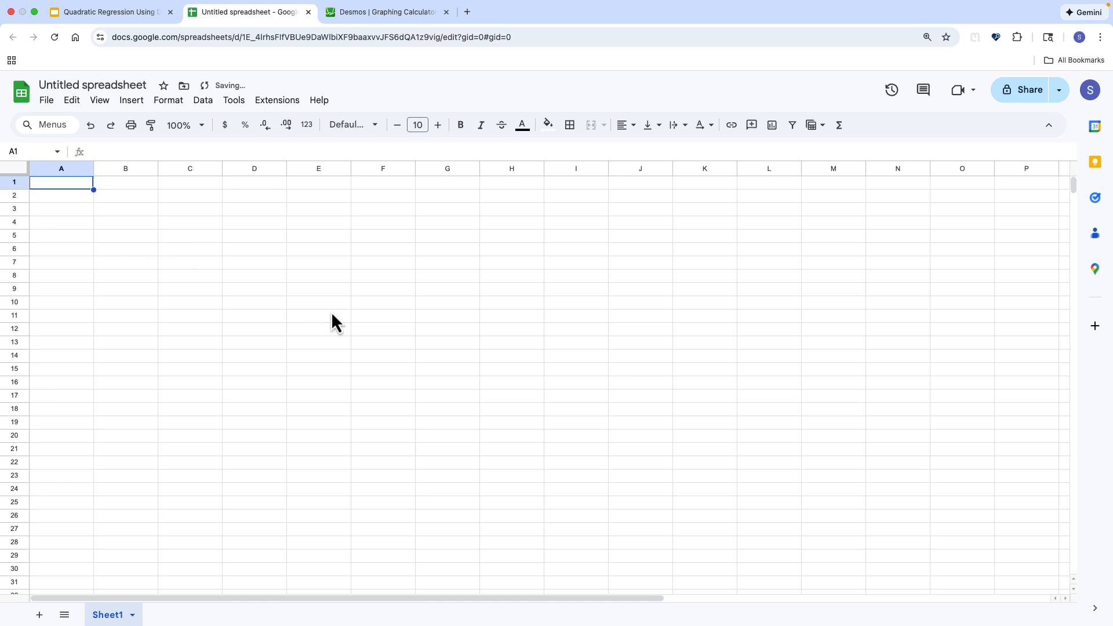
{"action": "type", "text": "4.3\t0.5256 6.9\t0.653 7.9\t0.6993 8.9\t0.7494 8.5\t0.6698 10.6\t0.7551 11\t0.6859 13\t0.6551 12\t0.7436 13.4\t0.647 15.4\t0.6718 16.5\t0.5688"}
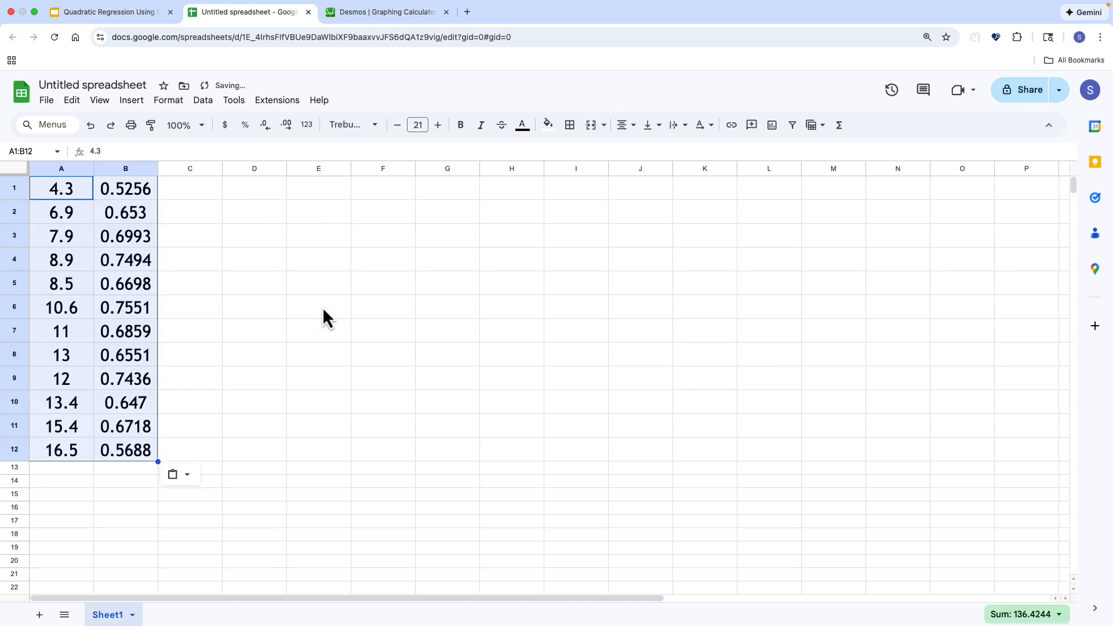
{"action": "left_click", "coordinate": [211, 307]}
Step: Copy cells A1:B12 and paste them into the first expression line of the Desmos graph as a table
{"action": "left_click_drag", "start_coordinate": [58, 194], "coordinate": [143, 453]}
{"action": "key", "text": "super+c"}
{"action": "left_click", "coordinate": [363, 11]}
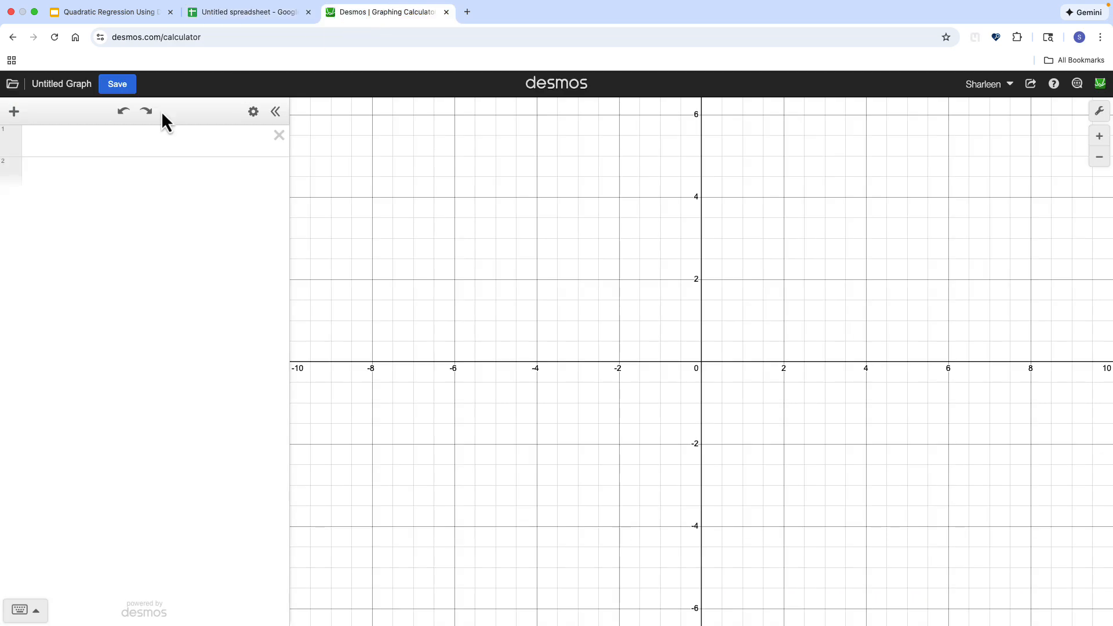
{"action": "left_click", "coordinate": [108, 142]}
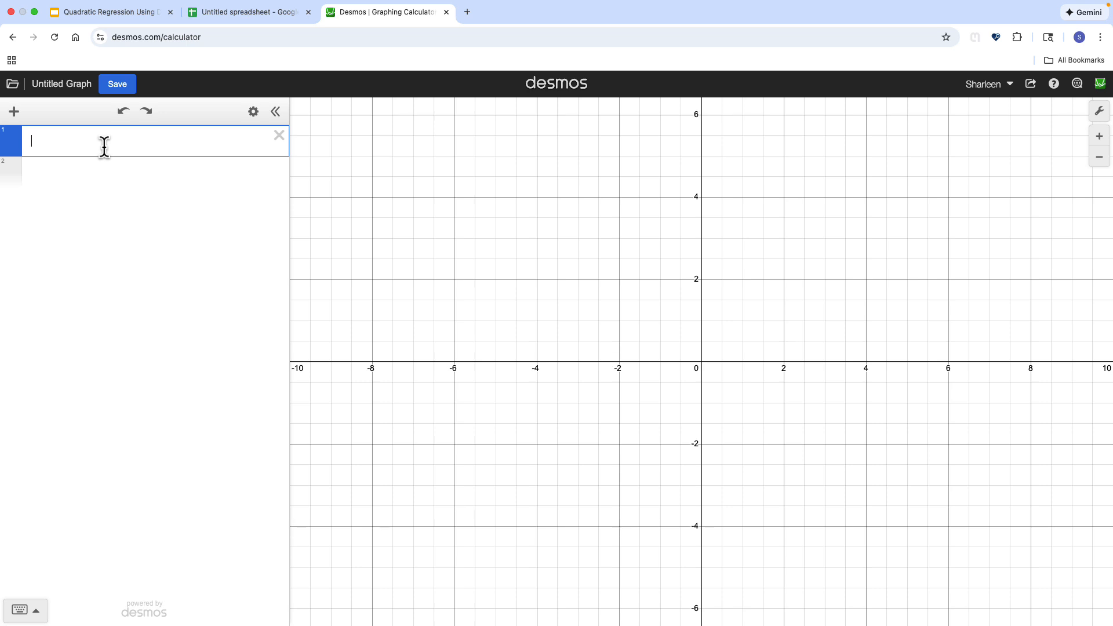
{"action": "key", "text": "super+v"}
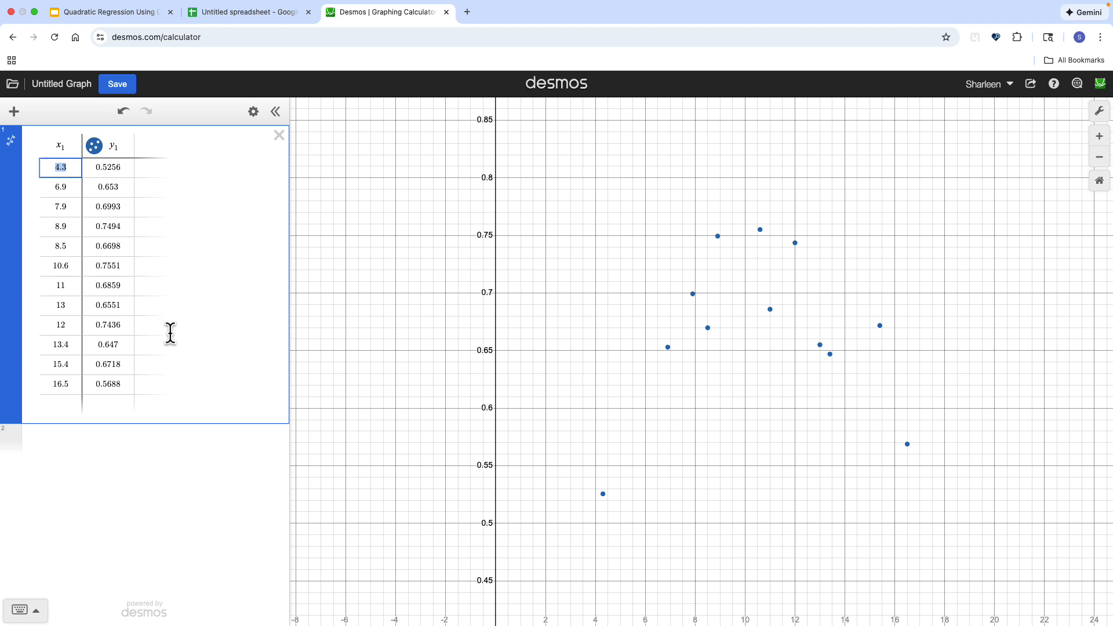
Step: Set the thickness of the table's plotted y₁ points to 19
{"action": "left_click", "coordinate": [95, 147]}
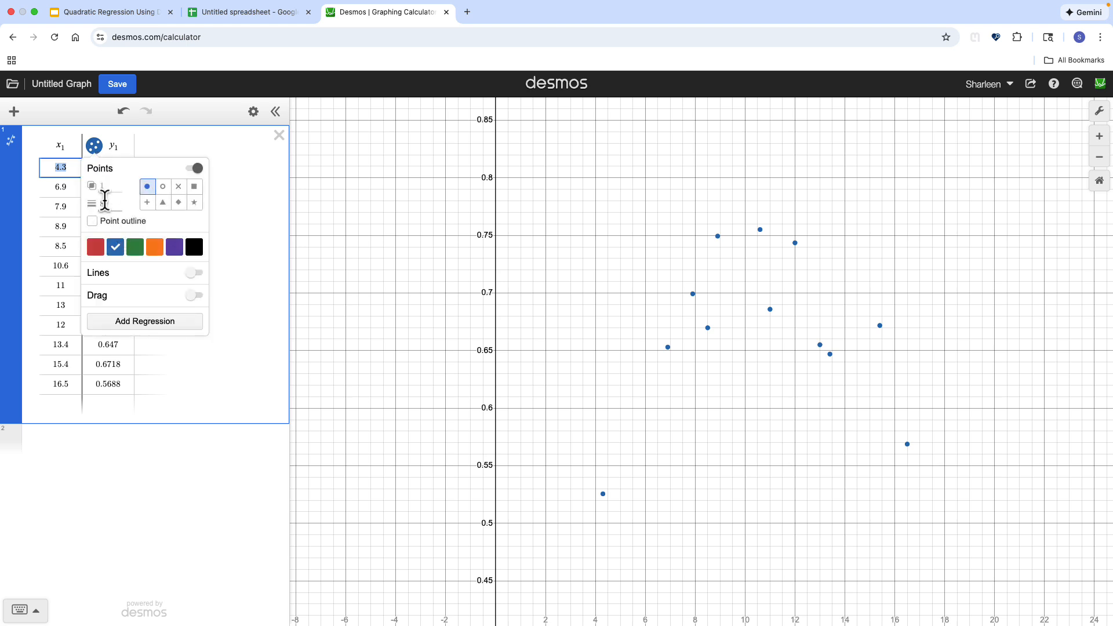
{"action": "left_click", "coordinate": [104, 201]}
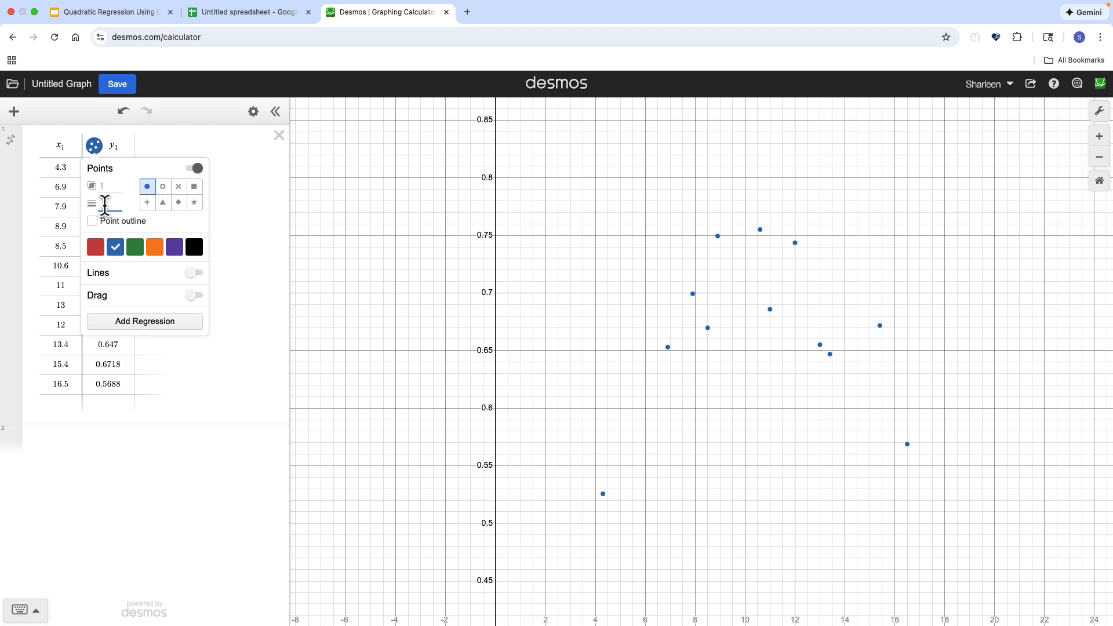
{"action": "type", "text": "19"}
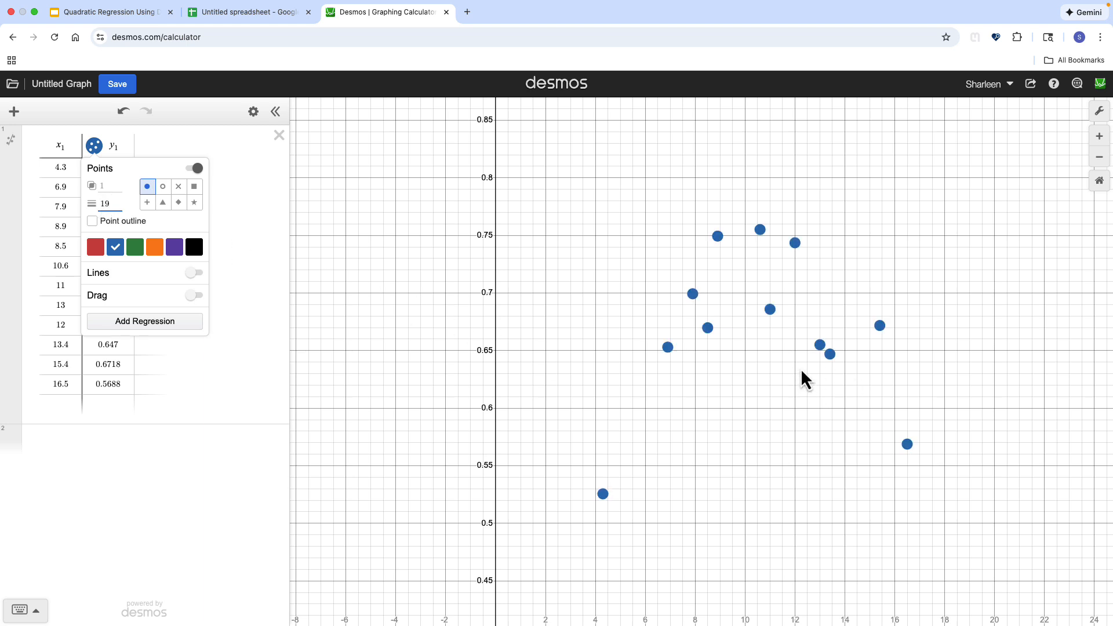
{"action": "left_click", "coordinate": [1099, 110]}
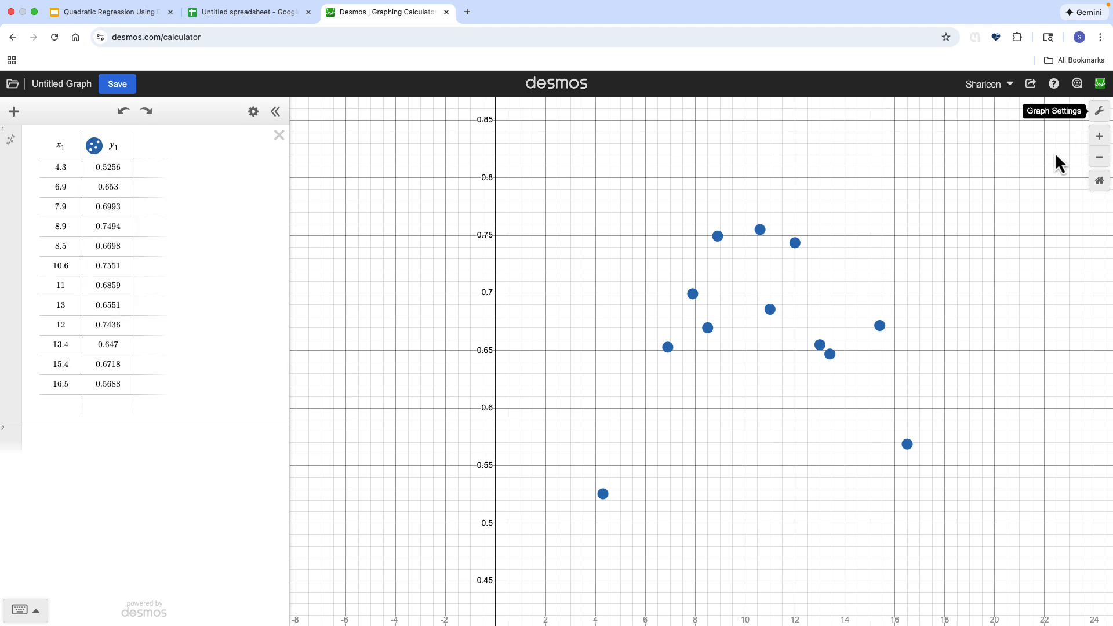
Step: Set the graph's x-axis range from -1 to 20
{"action": "left_click", "coordinate": [1099, 112]}
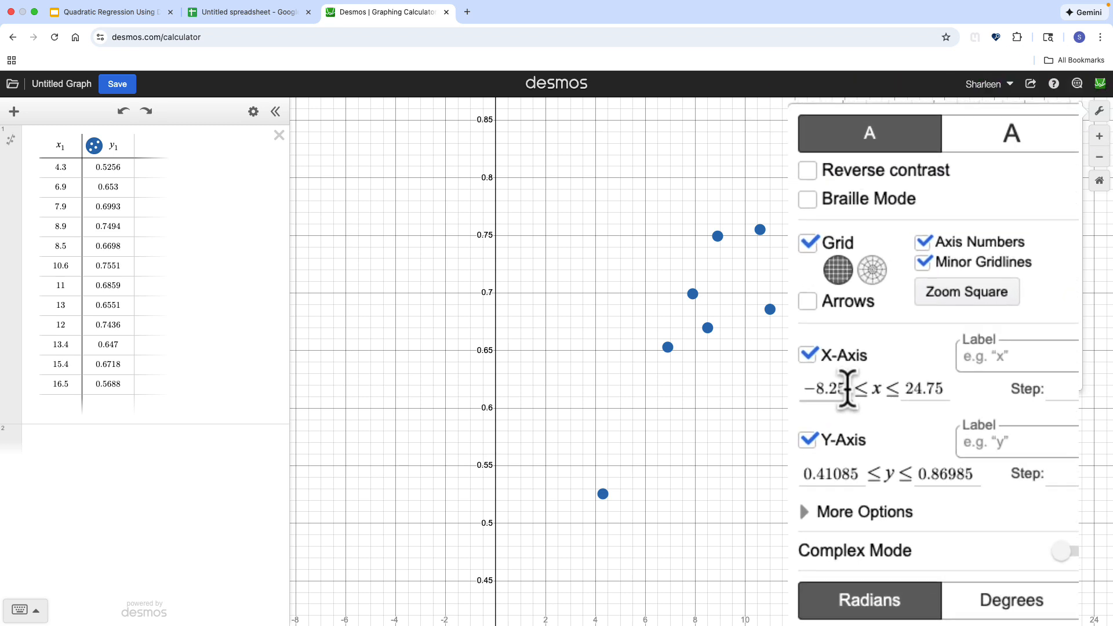
{"action": "left_click_drag", "start_coordinate": [912, 310], "coordinate": [876, 310]}
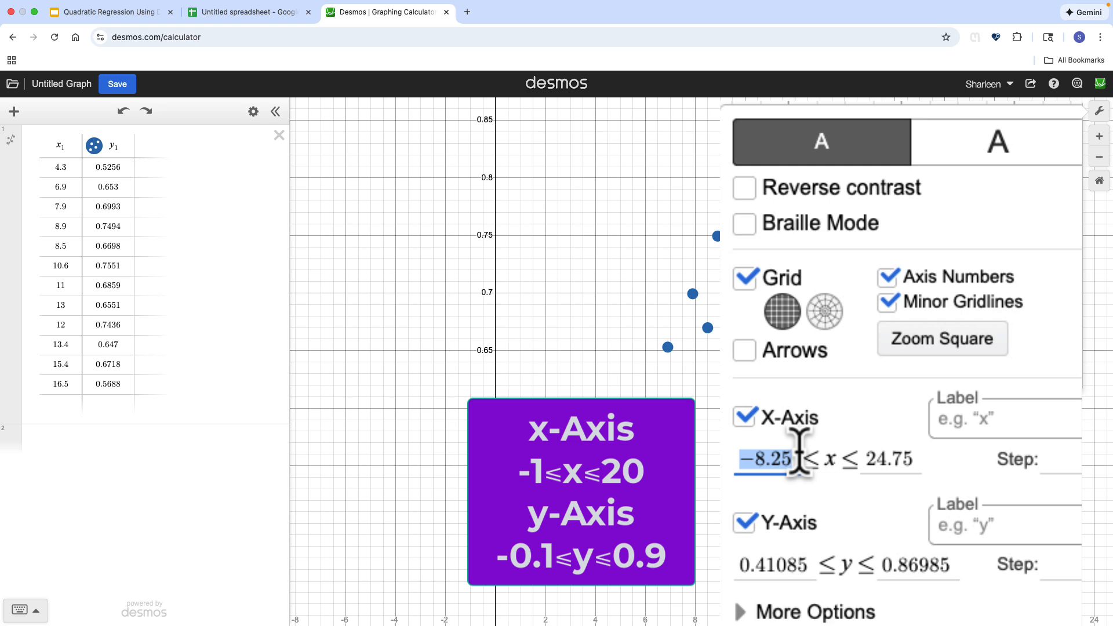
{"action": "type", "text": "-1"}
{"action": "key", "text": "Tab"}
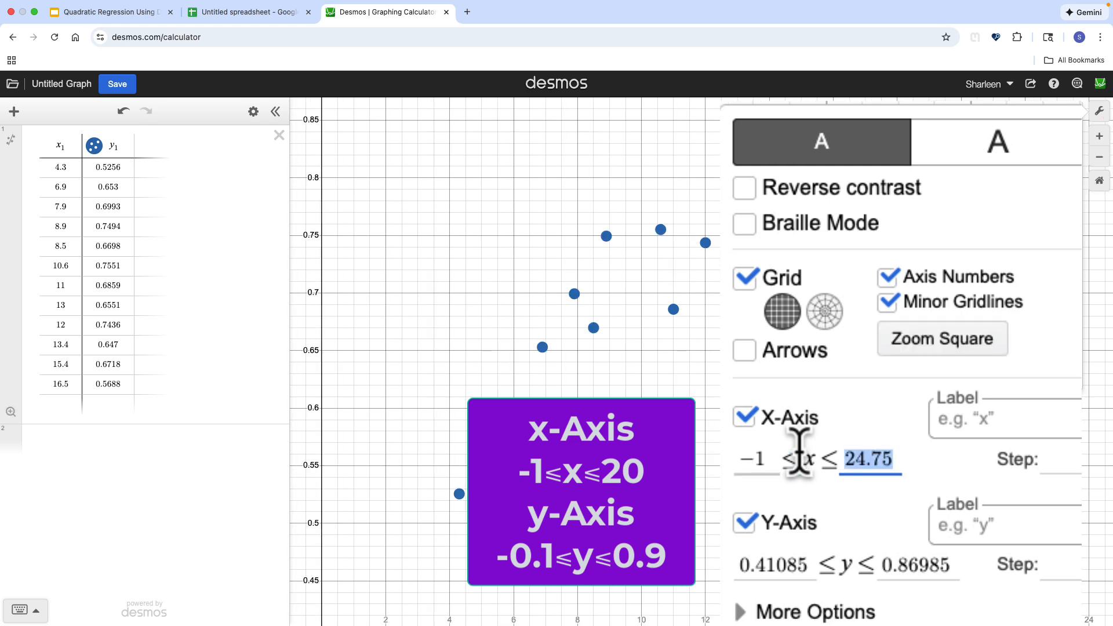
{"action": "type", "text": "20"}
{"action": "key", "text": "Tab"}
Step: Set the graph's y-axis range from -0.1 to 0.9 and close the graph settings
{"action": "key", "text": "Tab"}
{"action": "key", "text": "Tab"}
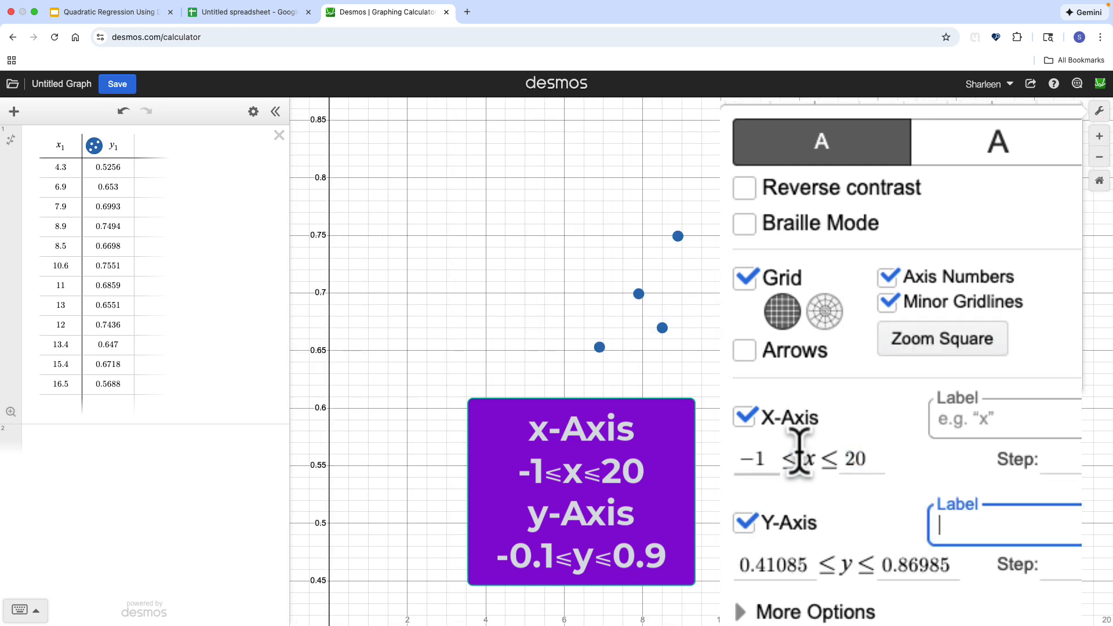
{"action": "key", "text": "Tab"}
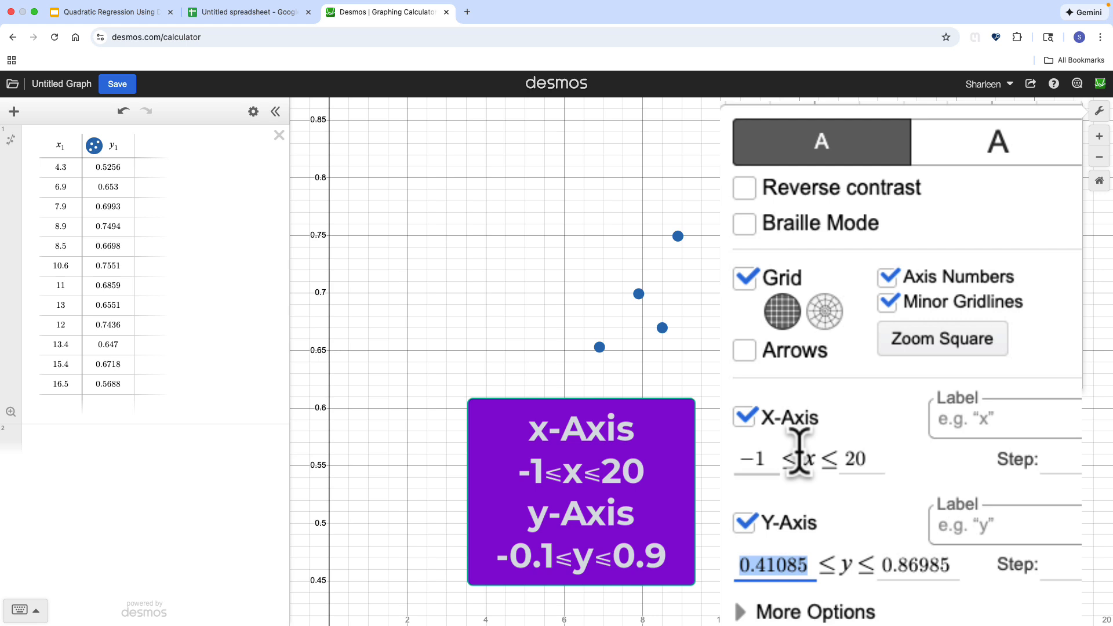
{"action": "type", "text": "-0.1"}
{"action": "key", "text": "Tab"}
{"action": "type", "text": "0"}
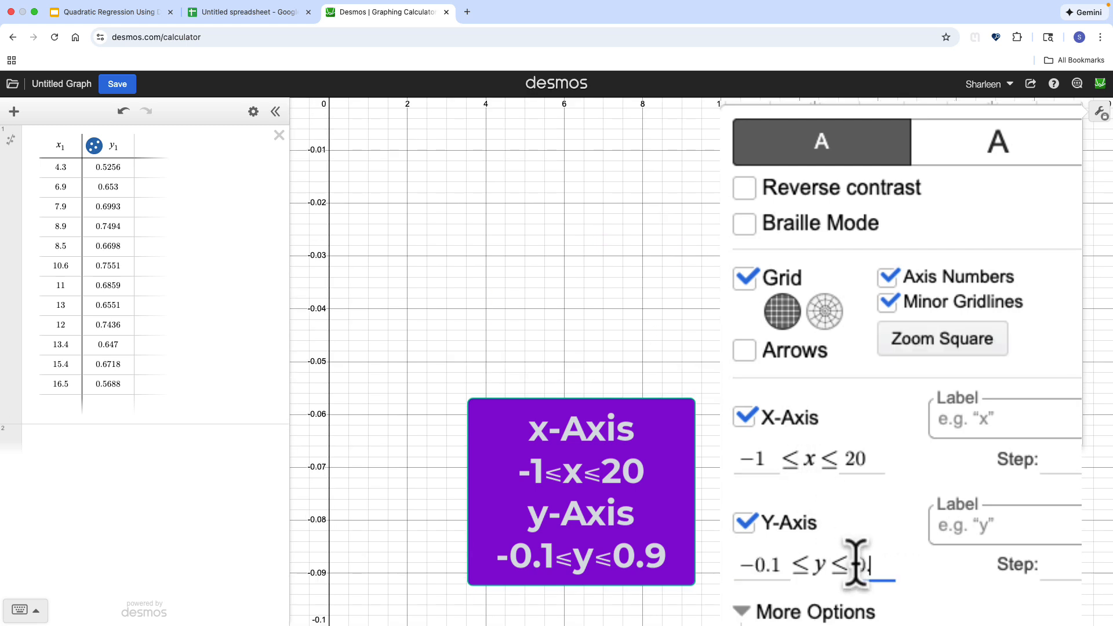
{"action": "type", "text": ".9"}
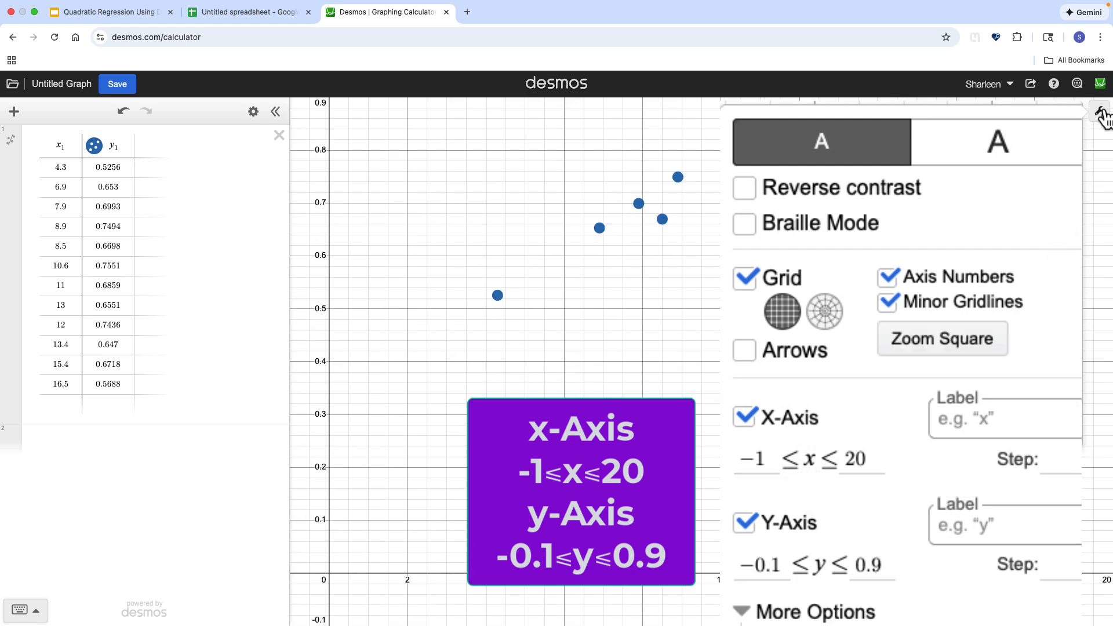
{"action": "left_click", "coordinate": [492, 455]}
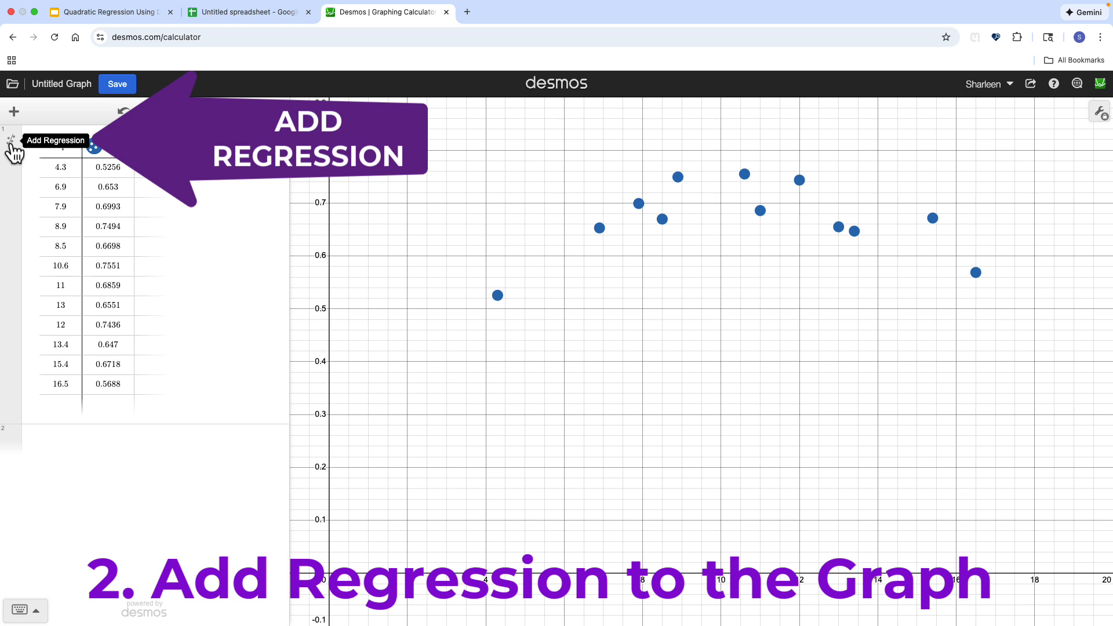
Step: Add a regression to the data table and set its type to Quadratic Regression
{"action": "left_click", "coordinate": [11, 143]}
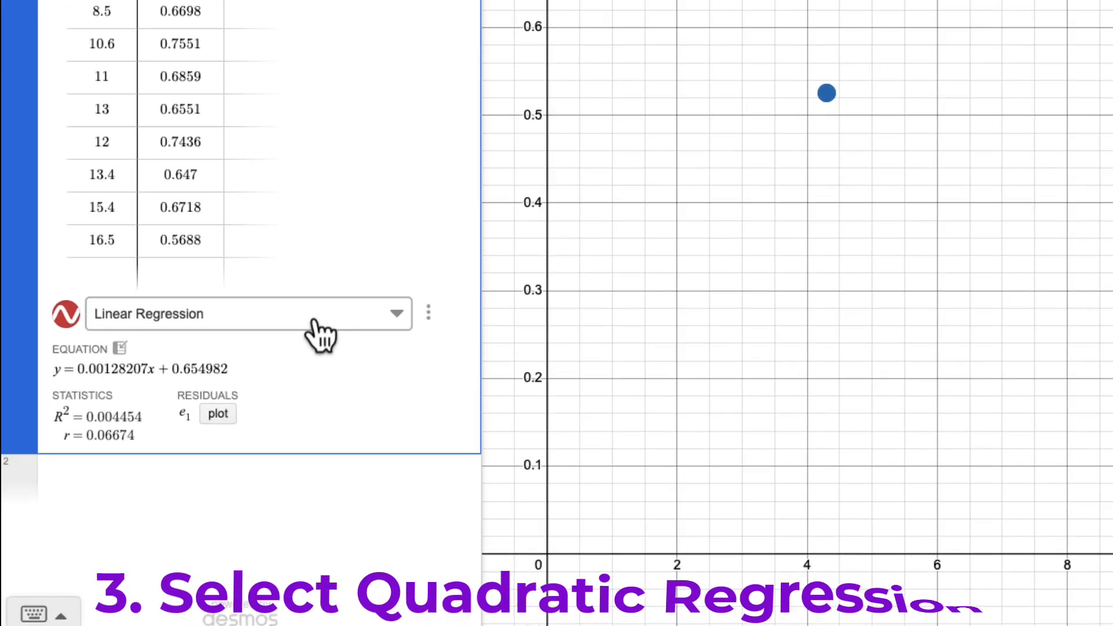
{"action": "left_click", "coordinate": [173, 432]}
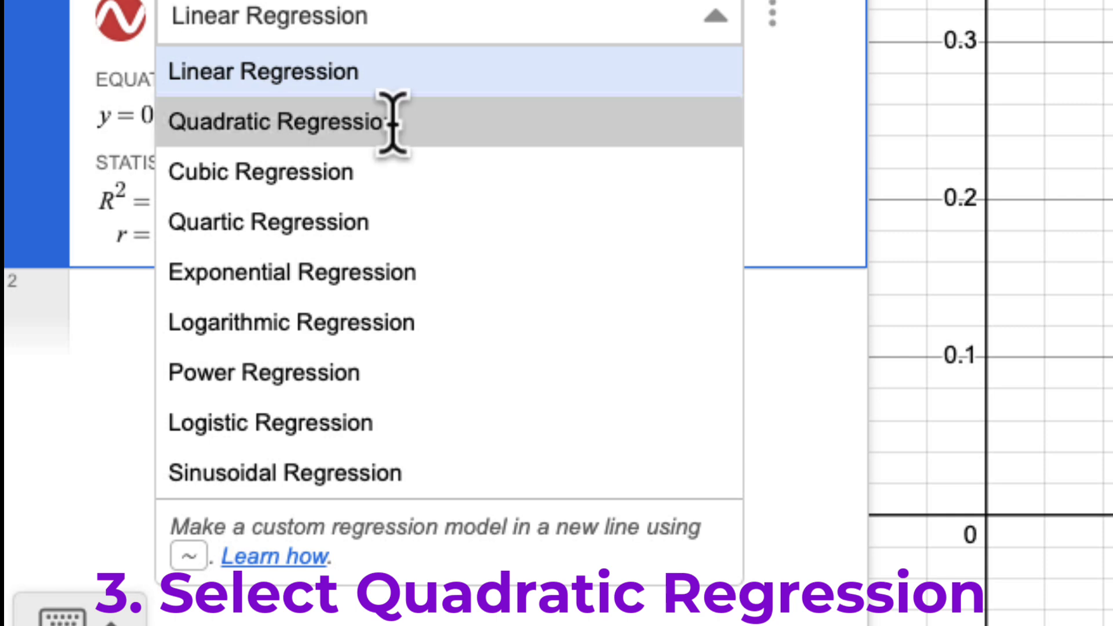
{"action": "left_click", "coordinate": [393, 123]}
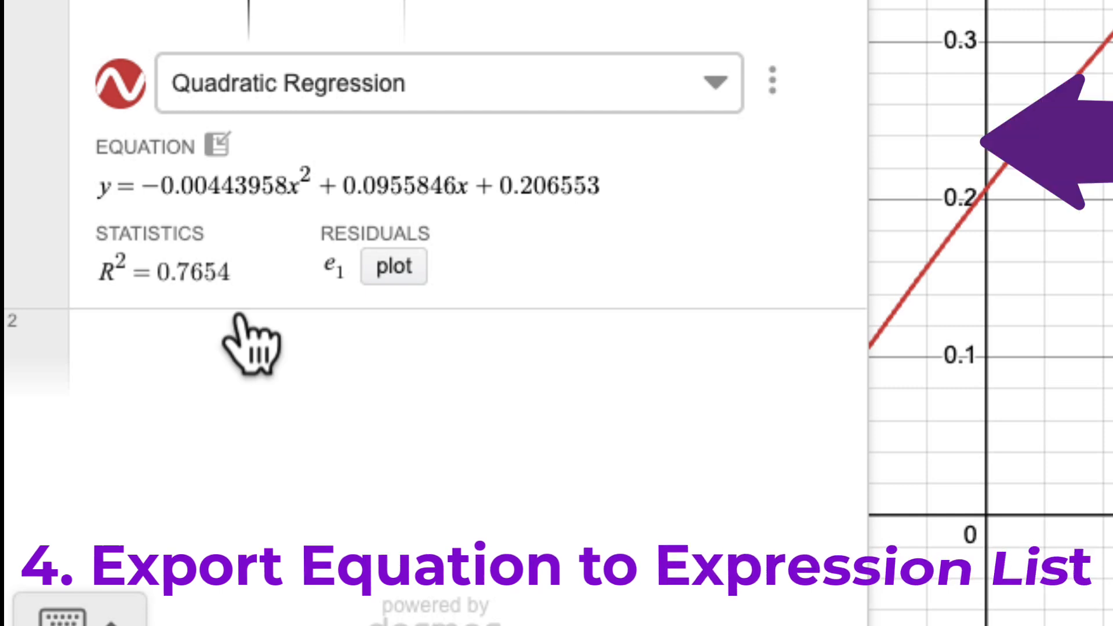
Step: Export the quadratic regression equation to the expression list and highlight its x² coefficient
{"action": "left_click", "coordinate": [222, 152]}
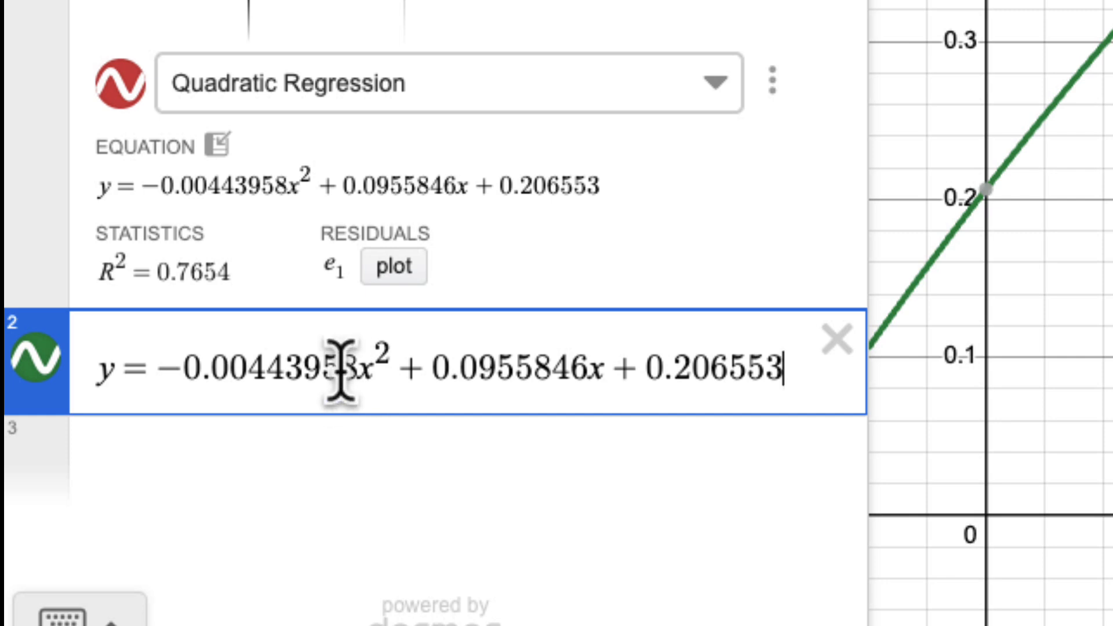
{"action": "left_click_drag", "start_coordinate": [355, 371], "coordinate": [149, 370]}
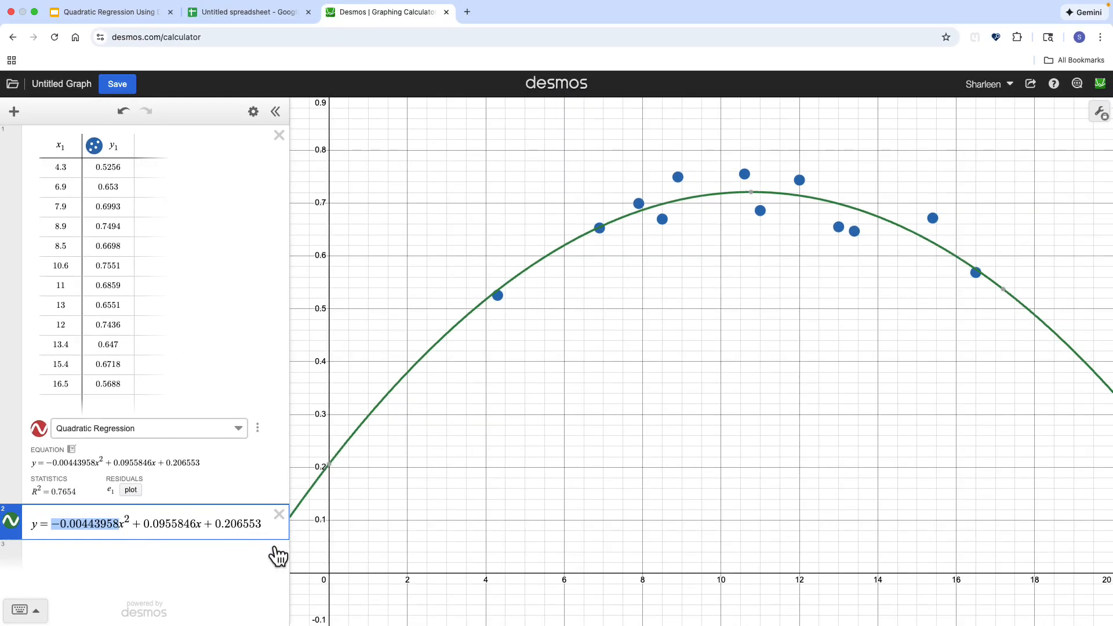
{"action": "left_click", "coordinate": [275, 557]}
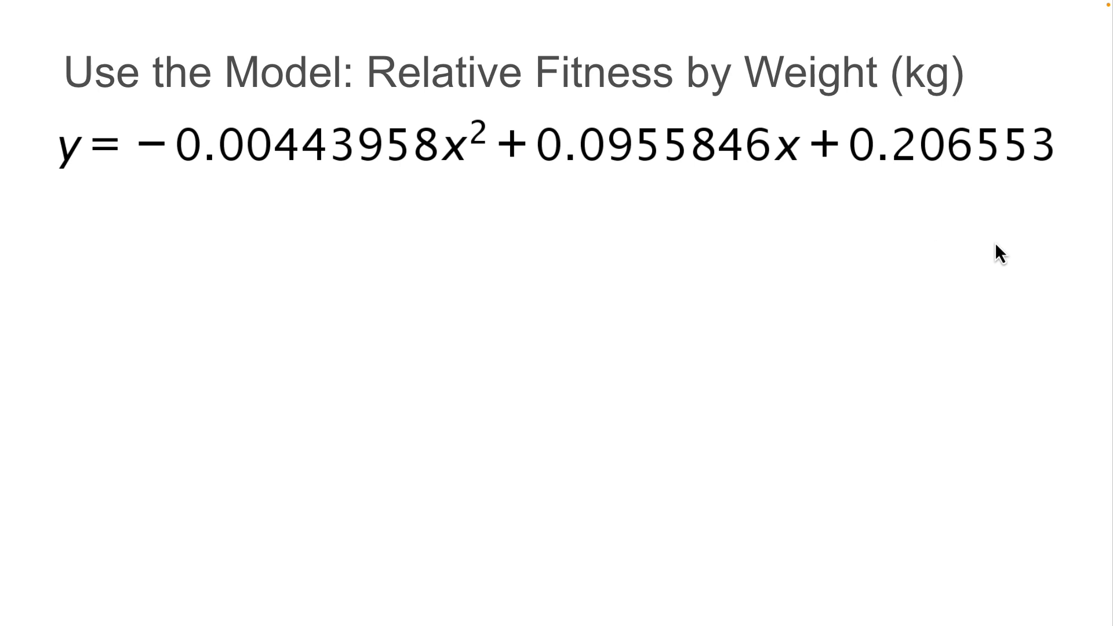
{"action": "key", "text": "Right"}
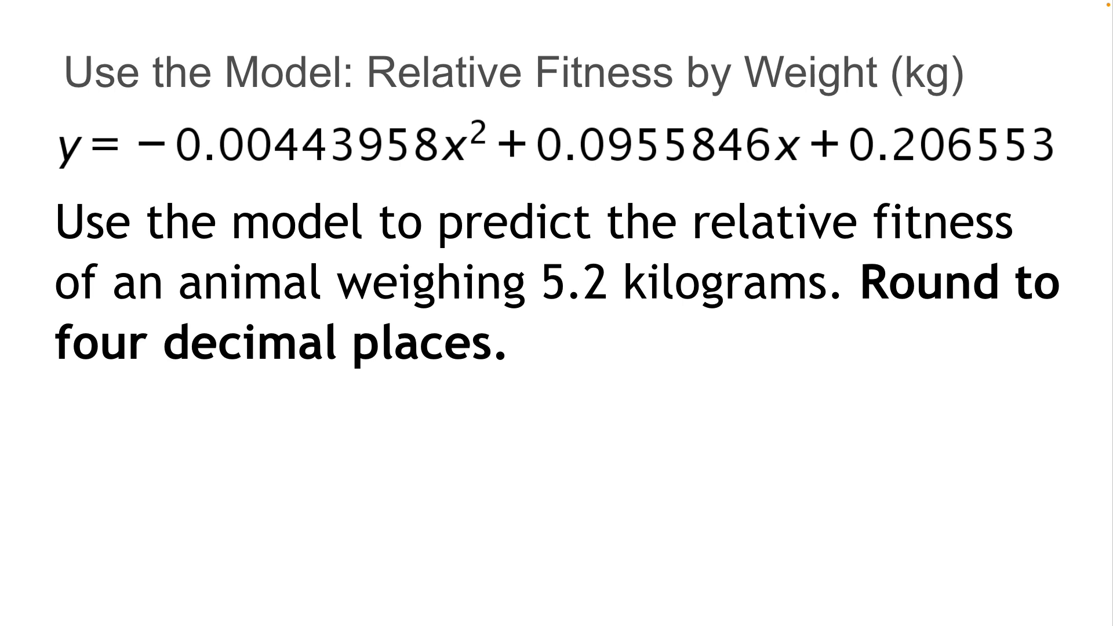
{"action": "left_click_drag", "start_coordinate": [446, 254], "coordinate": [1008, 252]}
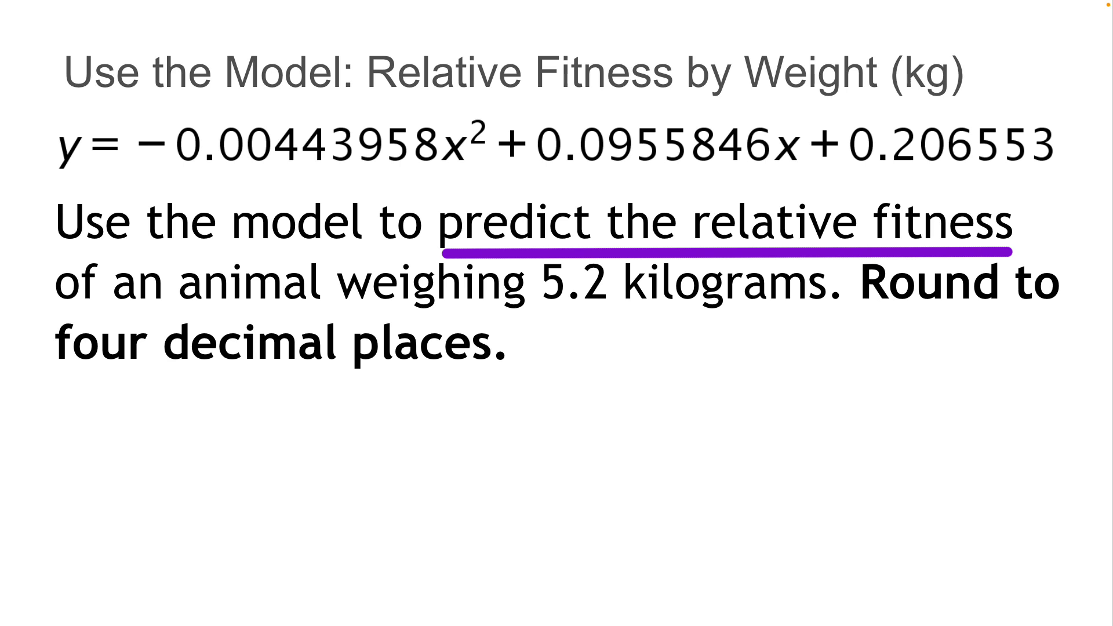